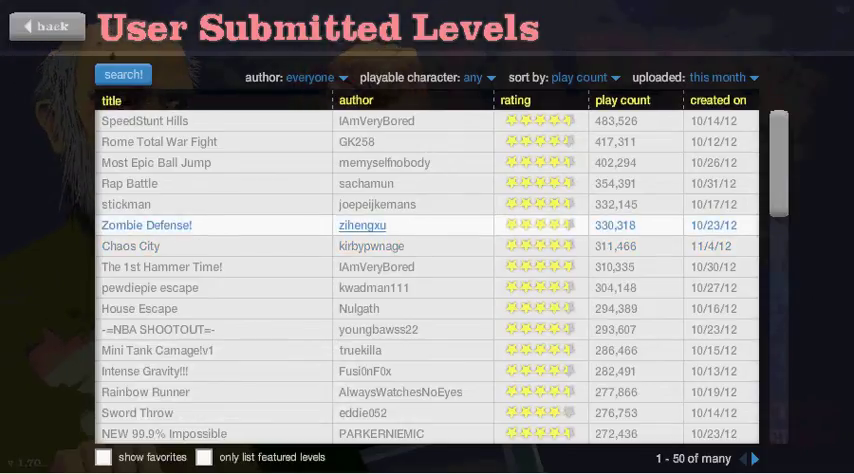
Preview Zombie Defense!, then the stickman level, in the user levels list
{"action": "left_click", "coordinate": [200, 225]}
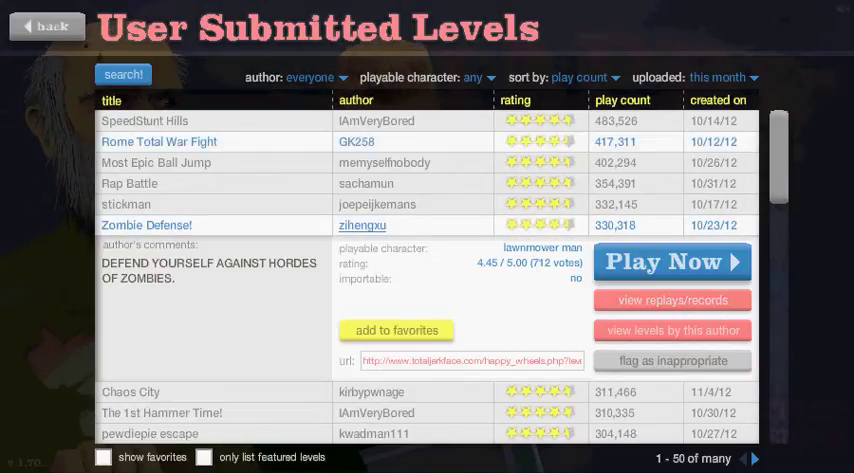
{"action": "left_click", "coordinate": [200, 204]}
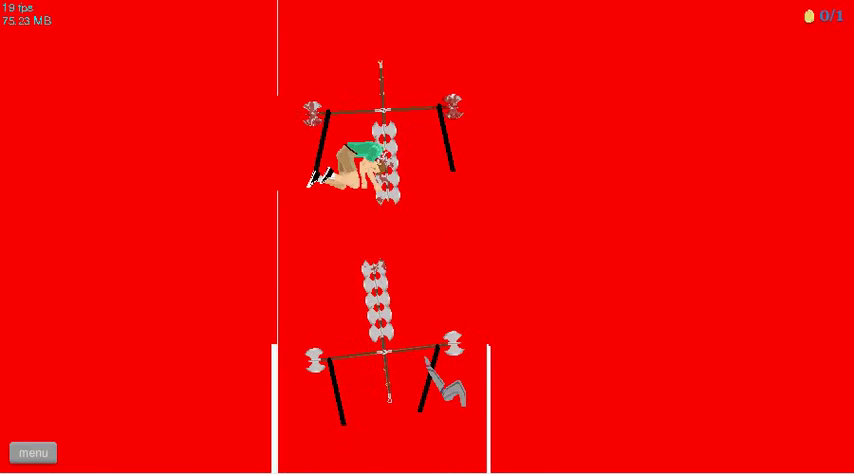
Exit the stickman level to the menu and dismiss two level-loading errors
{"action": "key", "text": "Escape"}
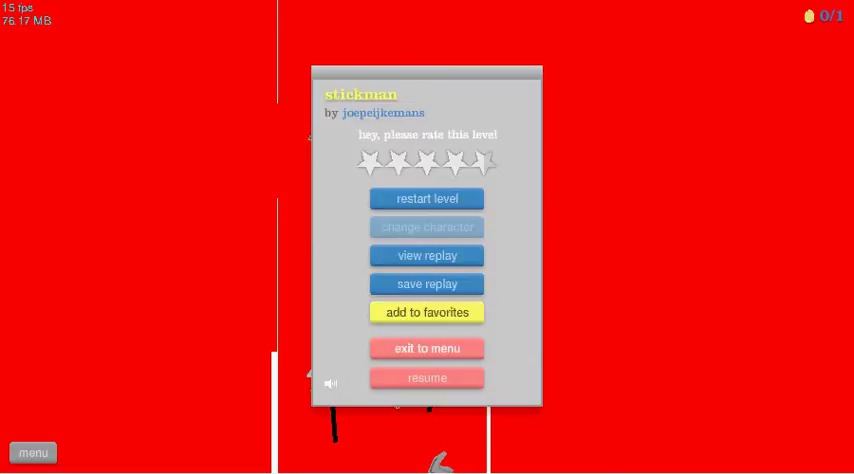
{"action": "left_click", "coordinate": [427, 348]}
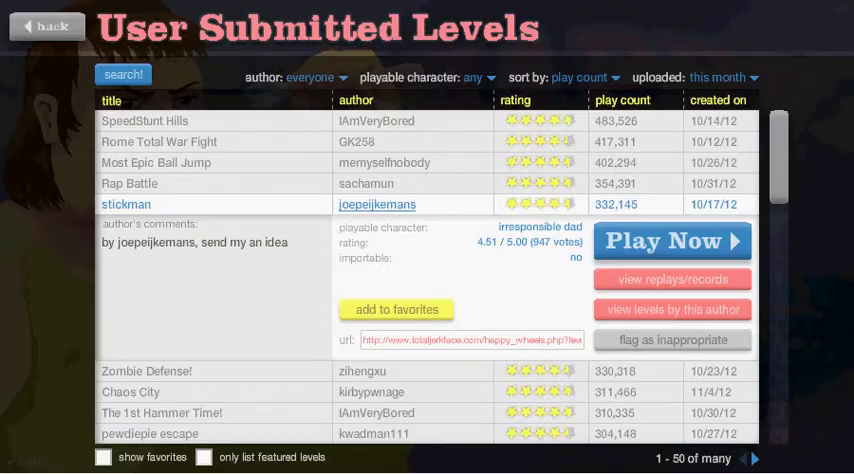
{"action": "scroll", "coordinate": [427, 270], "scroll_direction": "down", "scroll_amount": 10}
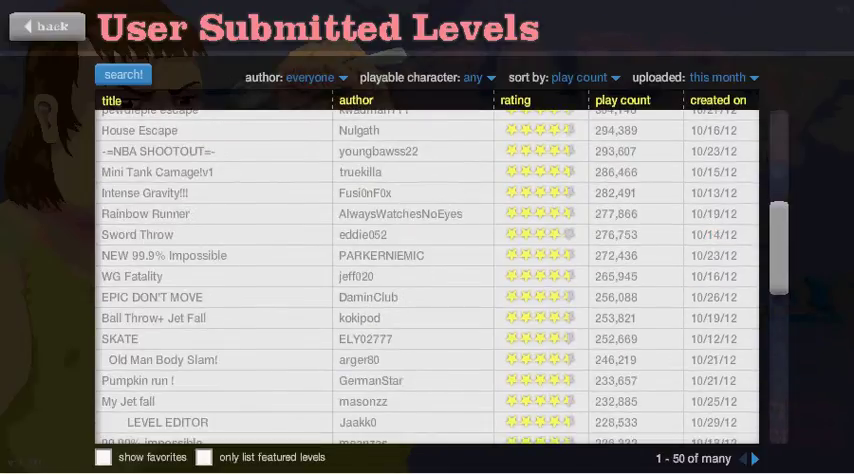
{"action": "scroll", "coordinate": [427, 270], "scroll_direction": "down", "scroll_amount": 5}
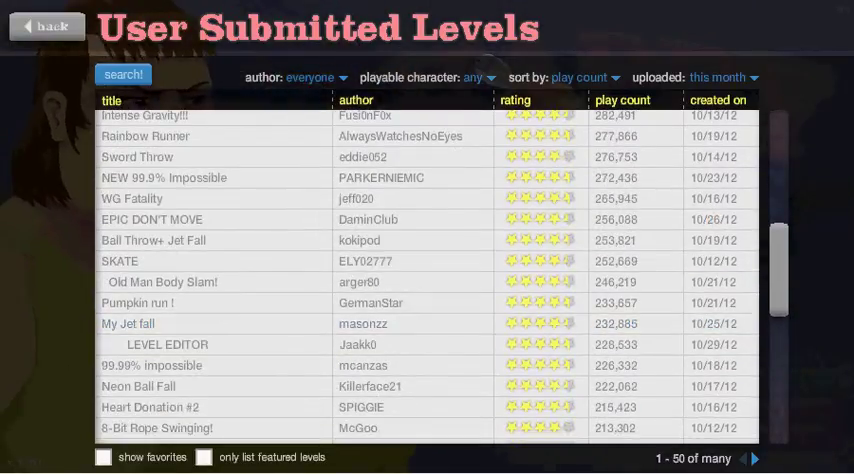
{"action": "scroll", "coordinate": [427, 280], "scroll_direction": "down", "scroll_amount": 3}
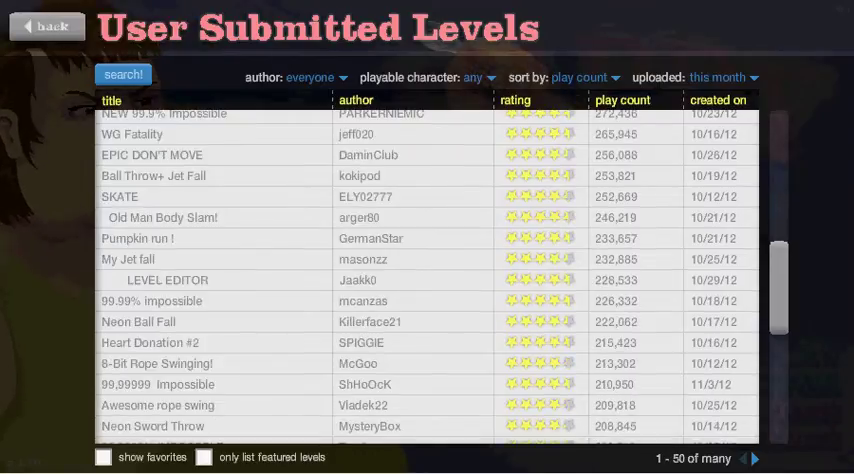
{"action": "scroll", "coordinate": [427, 280], "scroll_direction": "up", "scroll_amount": 2}
{"action": "scroll", "coordinate": [427, 280], "scroll_direction": "down", "scroll_amount": 4}
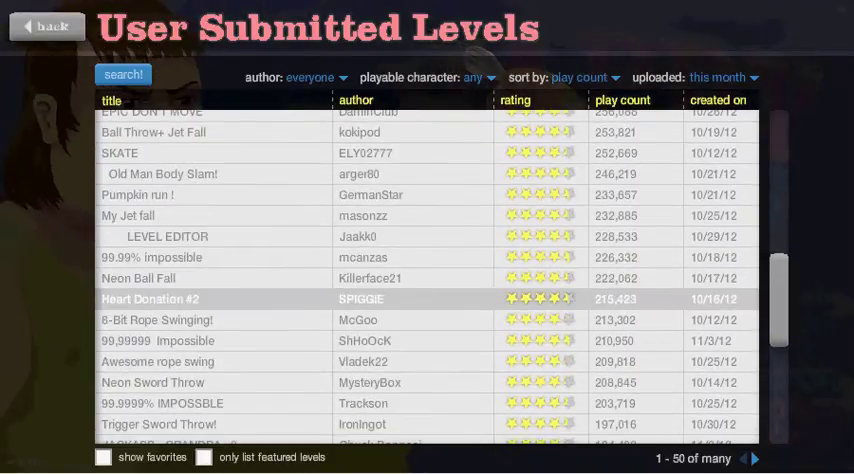
{"action": "scroll", "coordinate": [427, 280], "scroll_direction": "down", "scroll_amount": 3}
{"action": "scroll", "coordinate": [568, 307], "scroll_direction": "up", "scroll_amount": 2}
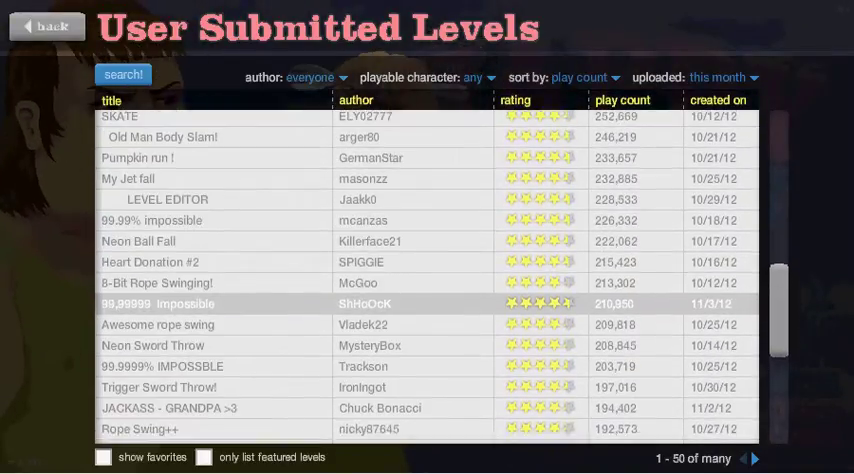
{"action": "scroll", "coordinate": [568, 307], "scroll_direction": "up", "scroll_amount": 1}
{"action": "scroll", "coordinate": [568, 307], "scroll_direction": "down", "scroll_amount": 1}
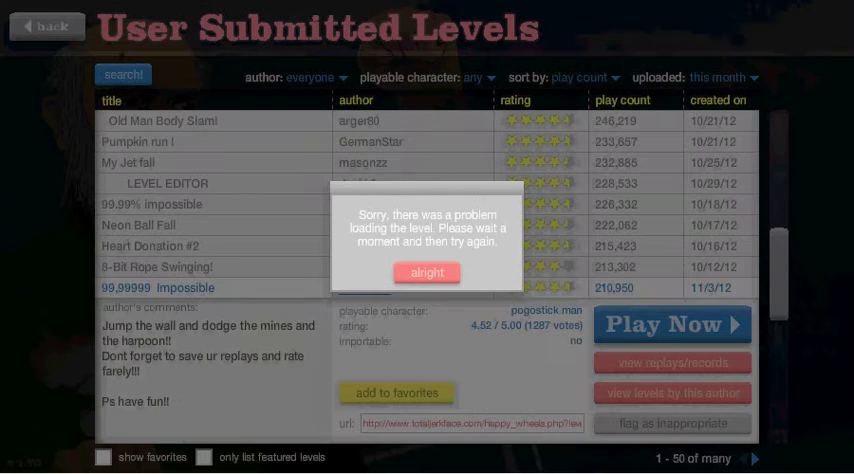
{"action": "left_click", "coordinate": [427, 272]}
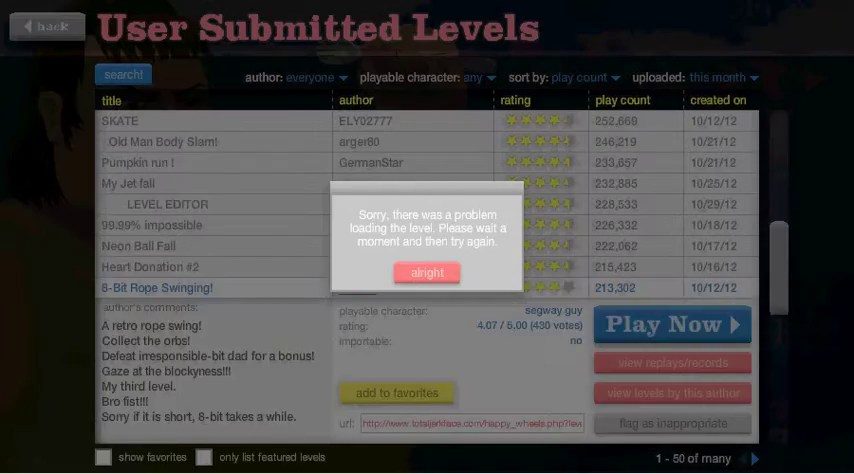
{"action": "left_click", "coordinate": [427, 272]}
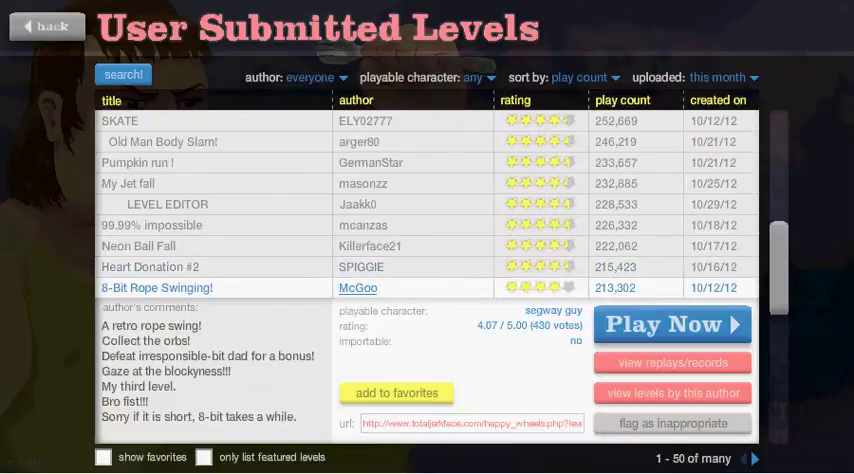
Start 99.99% impossible and restart it for fresh pogostick jump attempts
{"action": "left_click", "coordinate": [151, 225]}
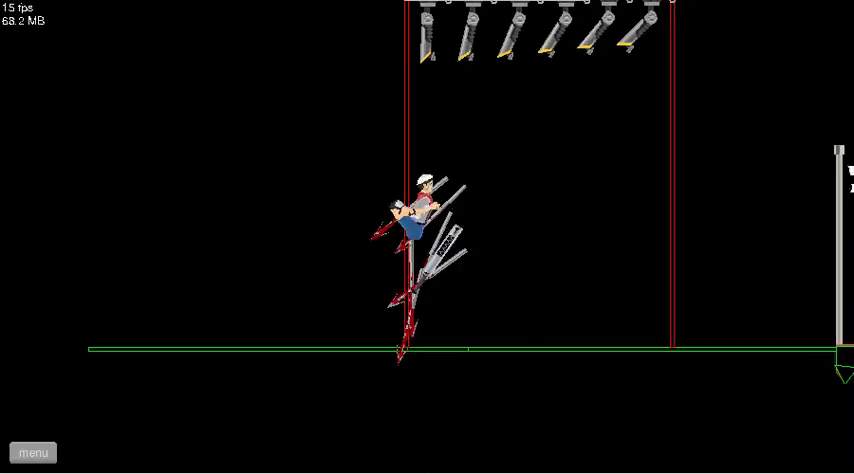
{"action": "key", "text": "Escape"}
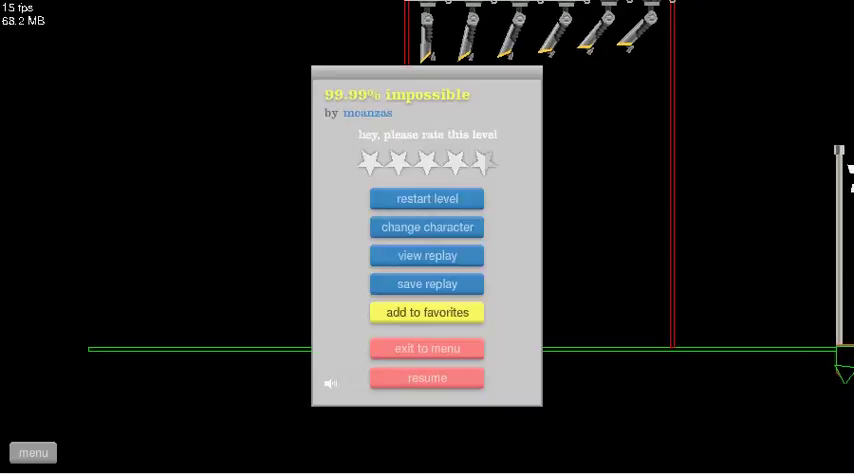
{"action": "key", "text": "Tab"}
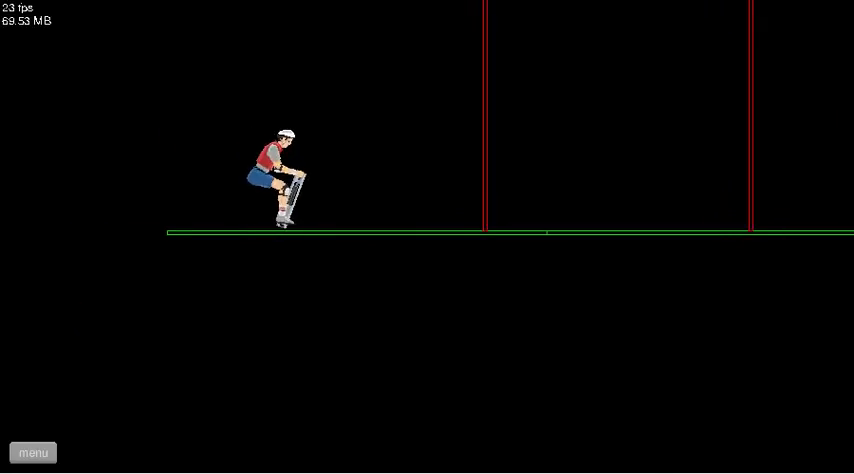
{"action": "key", "text": "space"}
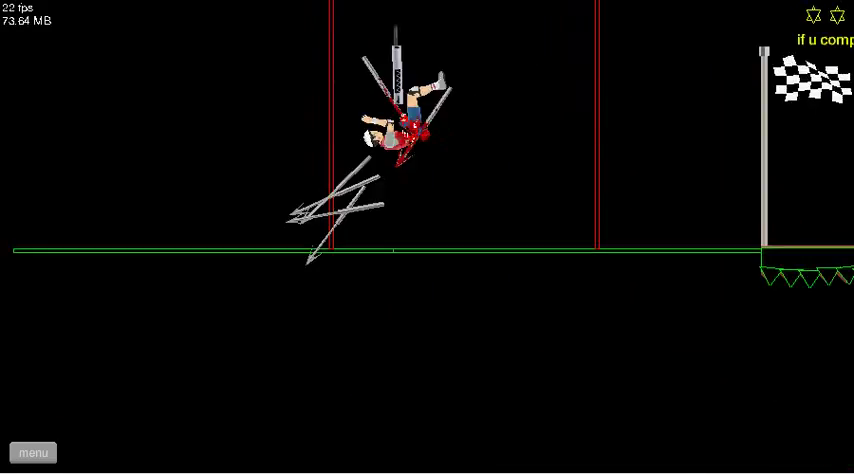
{"action": "key", "text": "Tab"}
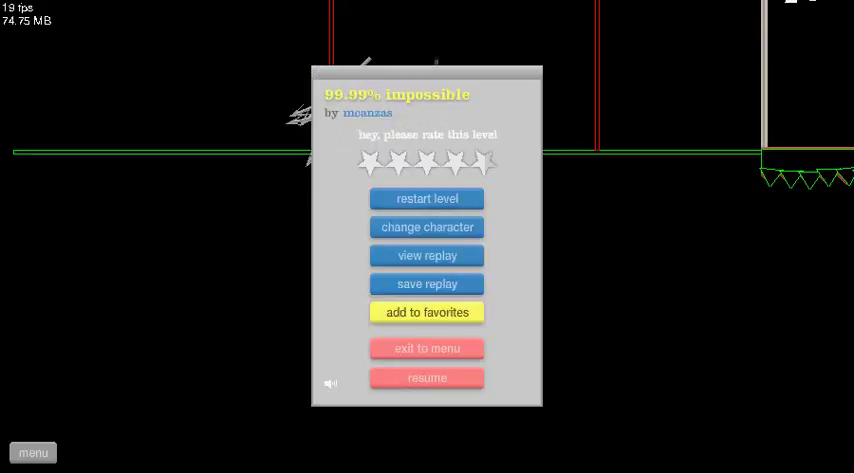
{"action": "key", "text": "Tab"}
{"action": "key", "text": "Tab"}
{"action": "key", "text": "Tab"}
Make another pogostick jump, then exit the level to the user levels list
{"action": "key", "text": "space"}
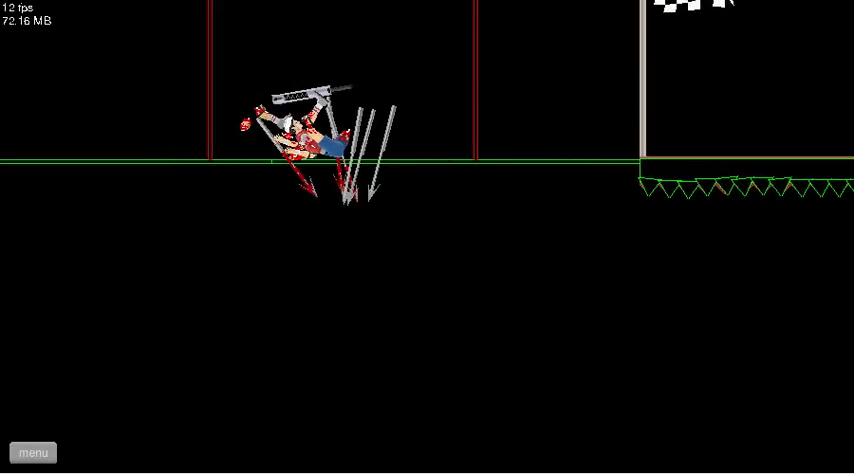
{"action": "key", "text": "Escape"}
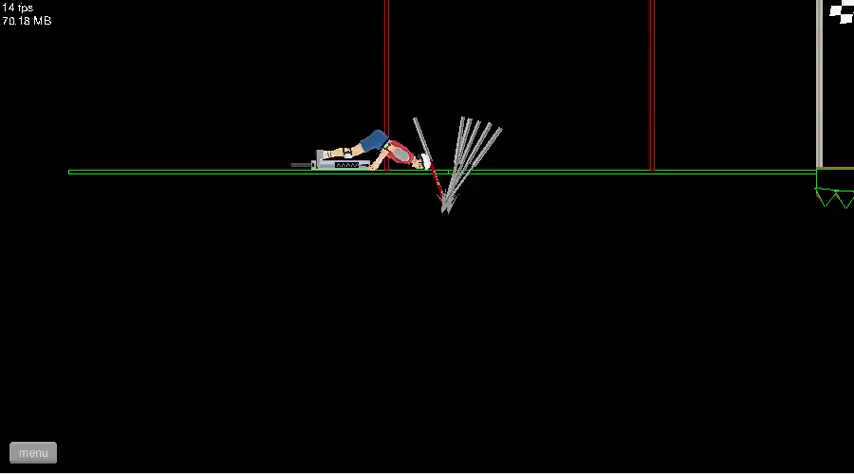
{"action": "key", "text": "Escape"}
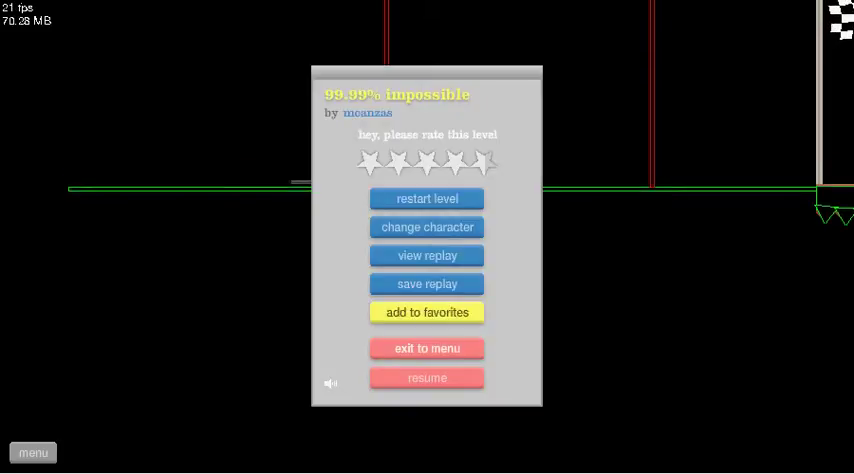
{"action": "left_click", "coordinate": [427, 348]}
{"action": "scroll", "coordinate": [427, 300], "scroll_direction": "down", "scroll_amount": 5}
{"action": "scroll", "coordinate": [427, 330], "scroll_direction": "down", "scroll_amount": 4}
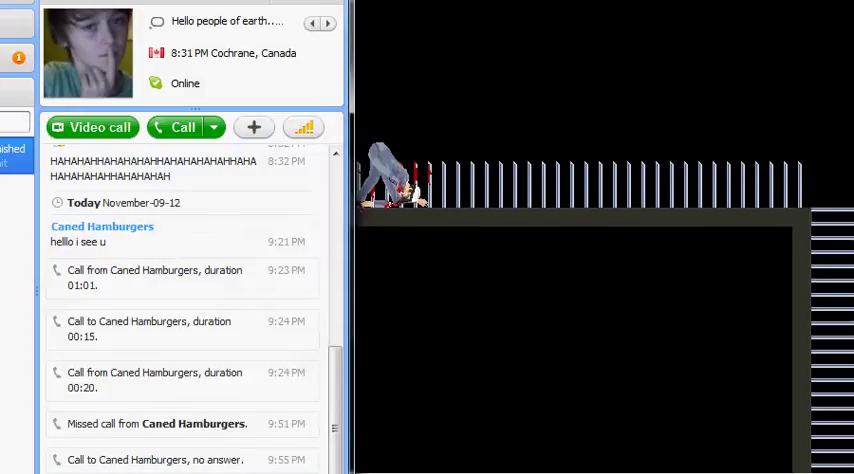
Pause the Rope Swing++ run after the businessman is impaled
{"action": "key", "text": "Escape"}
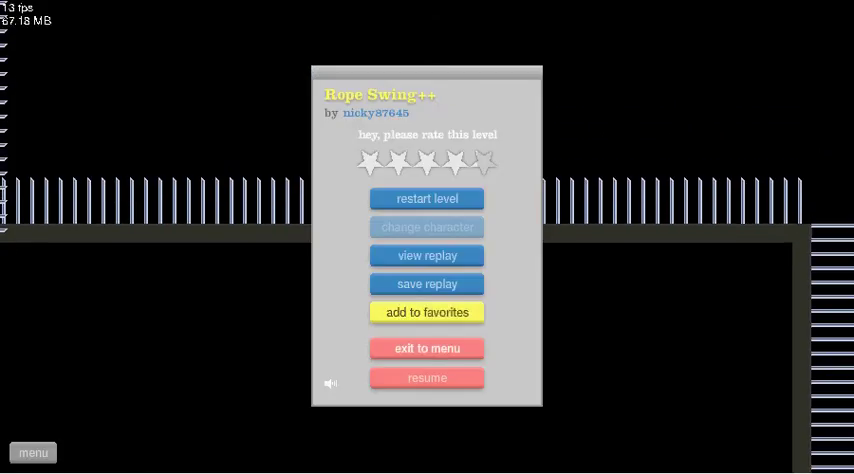
Return to the levels list and search for author CanedHamburgers, dismissing one search error
{"action": "left_click", "coordinate": [427, 348]}
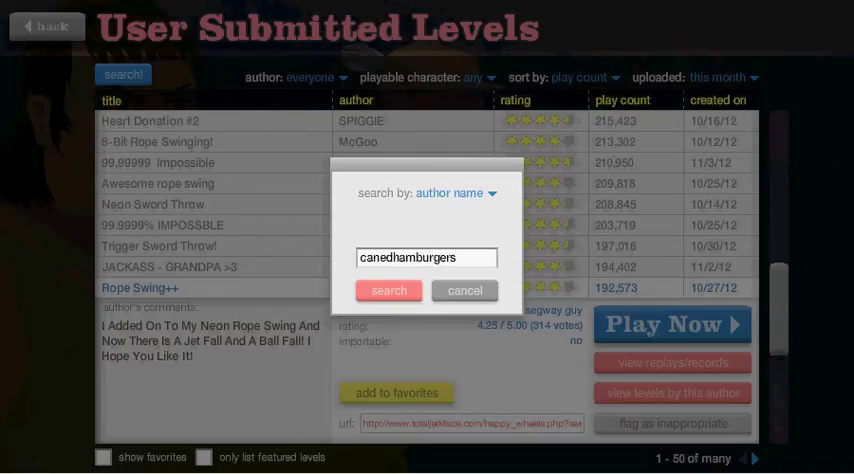
{"action": "key", "text": "Return"}
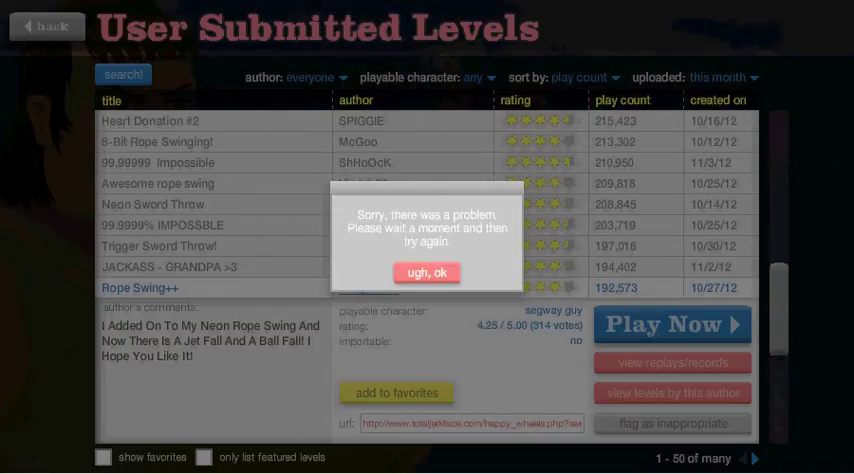
{"action": "left_click", "coordinate": [427, 272]}
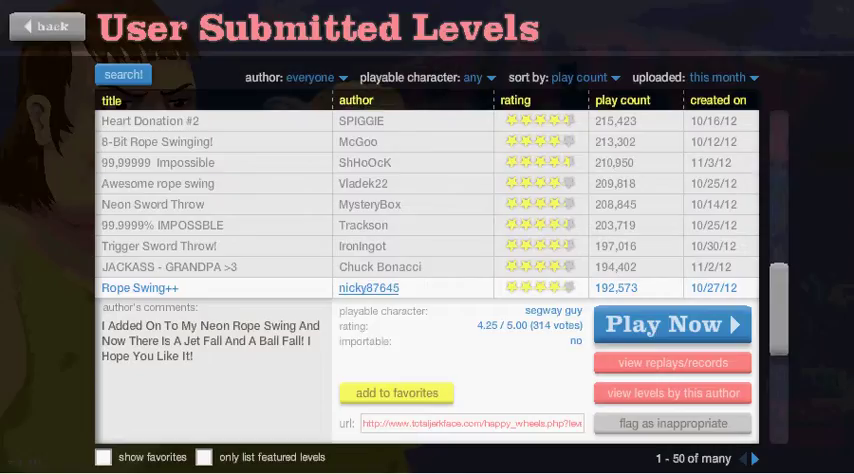
{"action": "left_click", "coordinate": [123, 74]}
{"action": "type", "text": "Canedhamburgers"}
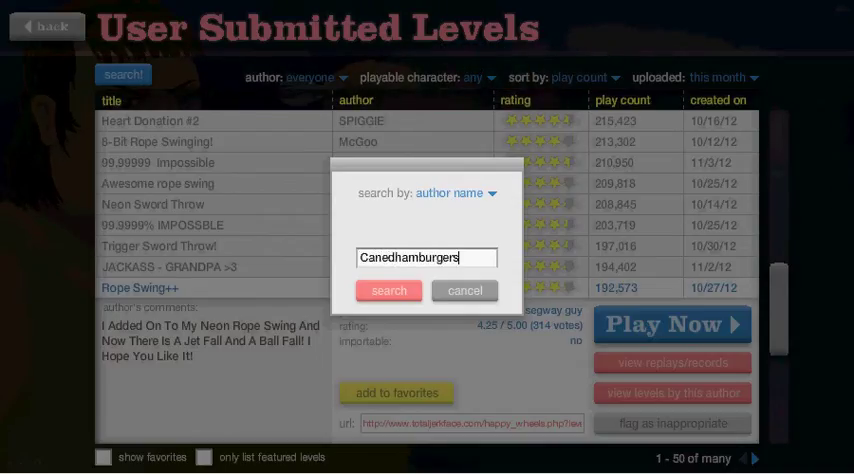
{"action": "key", "text": "Return"}
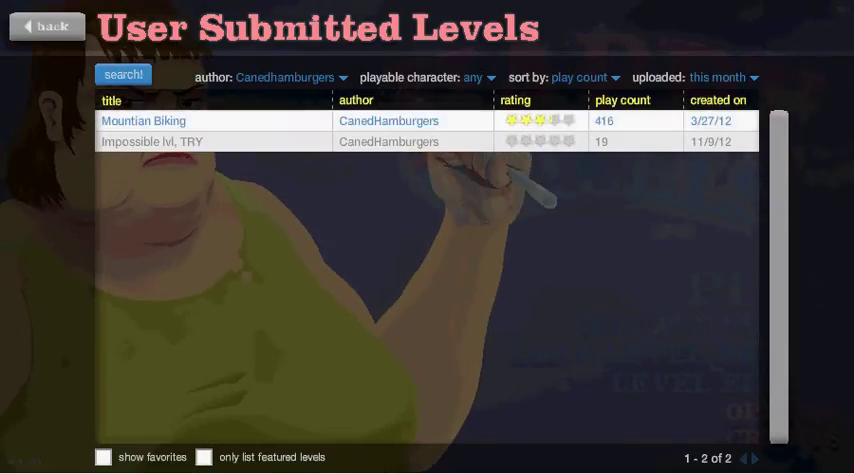
{"action": "left_click", "coordinate": [290, 77]}
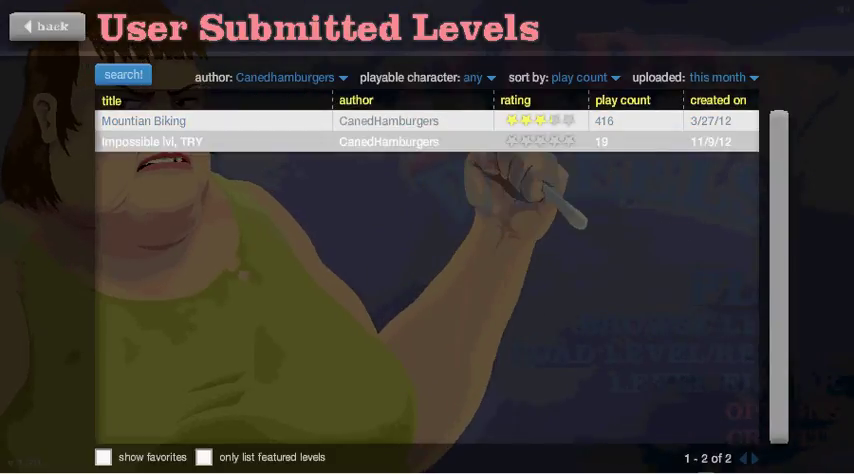
Play Impossible lvl, TRY until arrows hit the lawnmower rider, then pause
{"action": "left_click", "coordinate": [152, 141]}
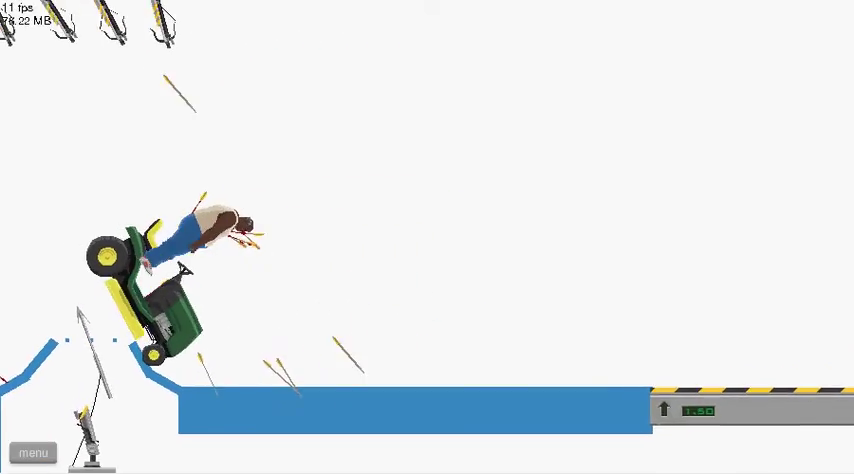
{"action": "key", "text": "Escape"}
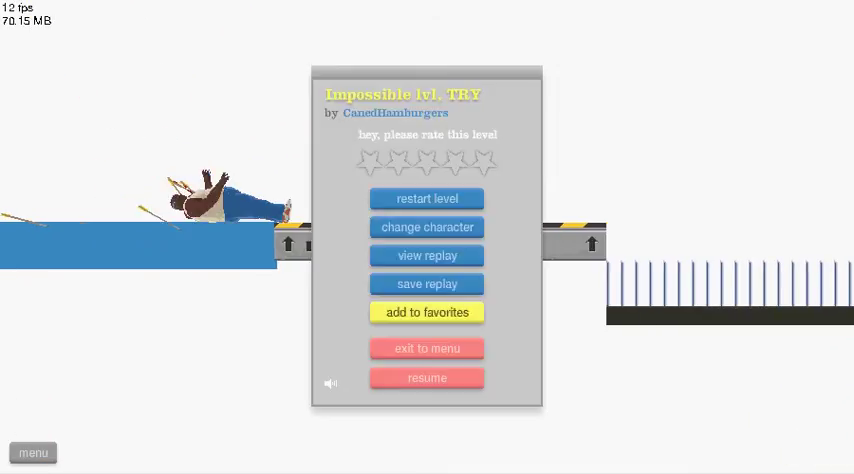
Switch to the bicycle dad and ride past the arrow turrets, across conveyors, over the spike pit
{"action": "left_click", "coordinate": [427, 227]}
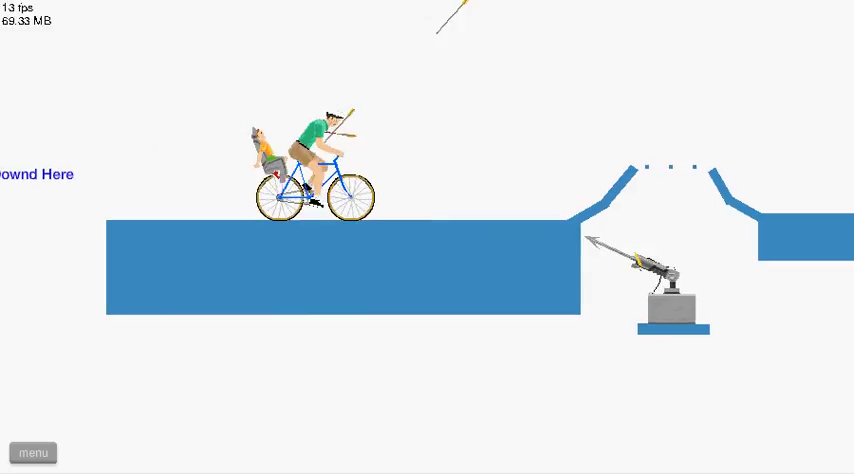
{"action": "key", "text": "Up"}
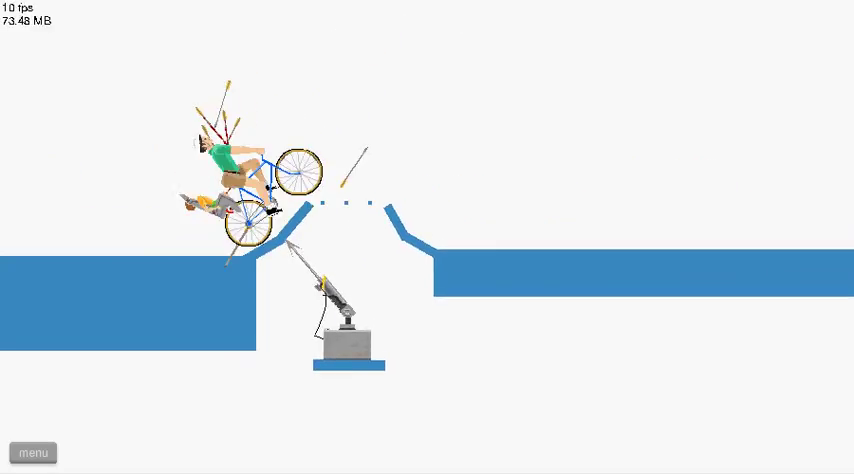
{"action": "key", "text": "Up"}
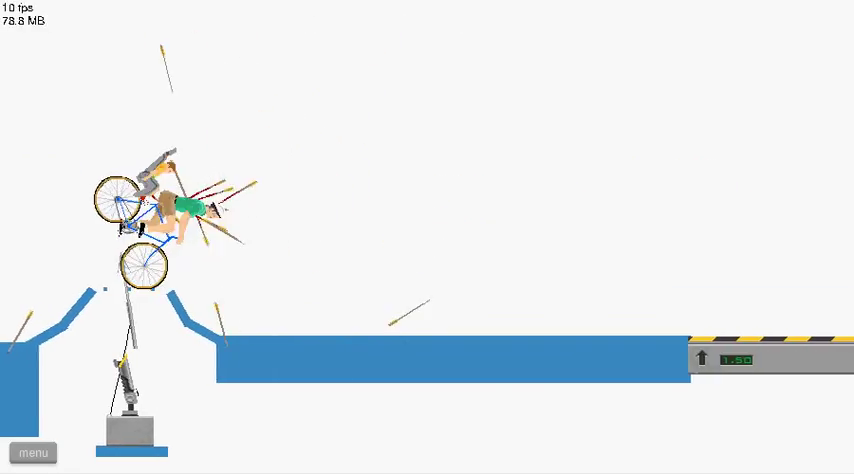
{"action": "key", "text": "Up"}
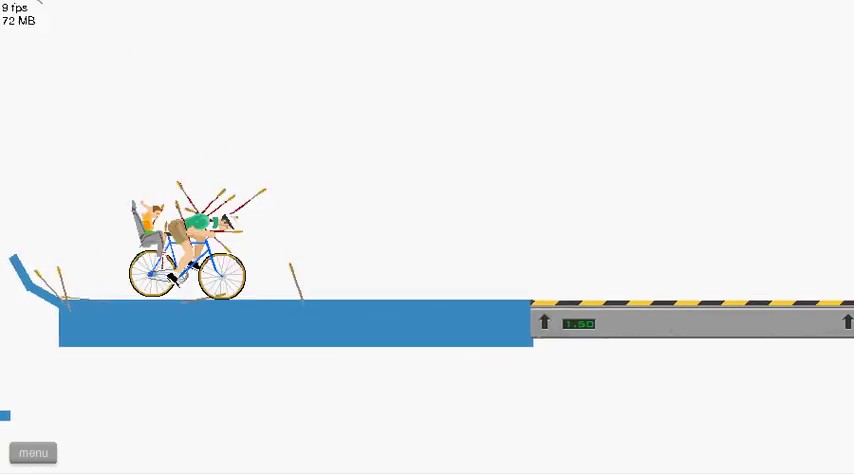
{"action": "key", "text": "Up"}
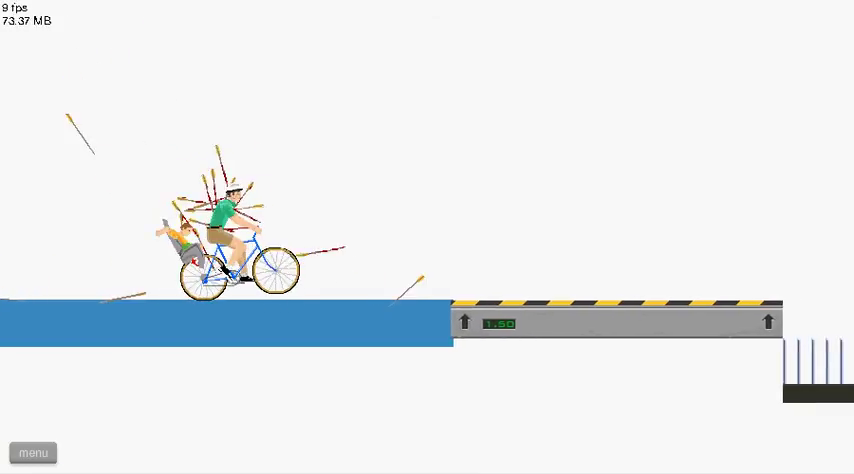
{"action": "key", "text": "Up"}
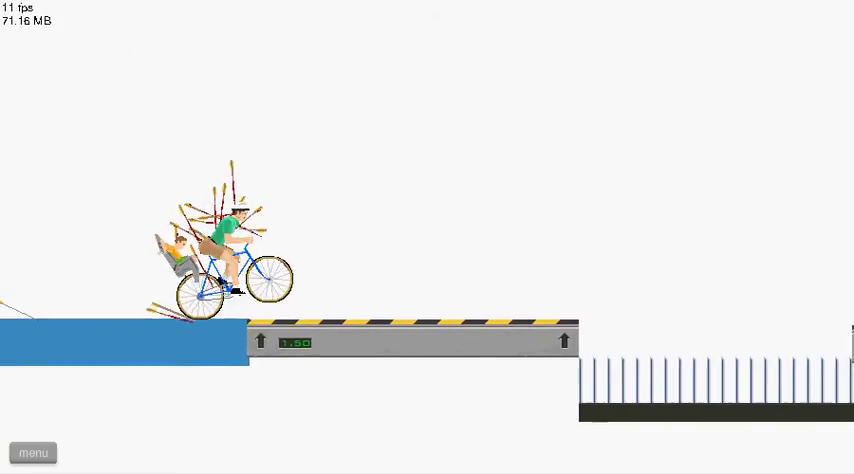
{"action": "key", "text": "Up"}
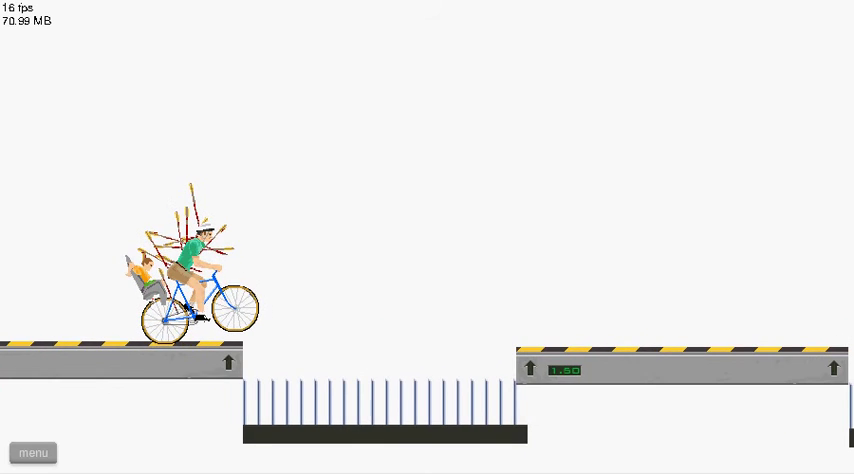
{"action": "key", "text": "Up"}
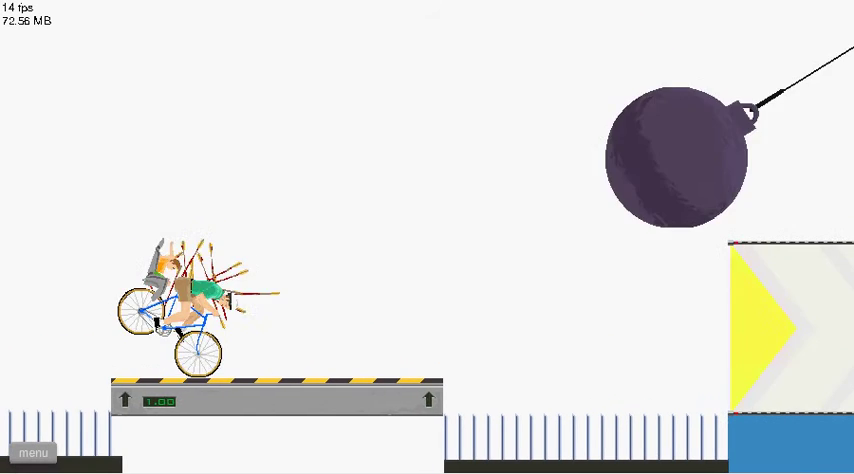
{"action": "key", "text": "Up"}
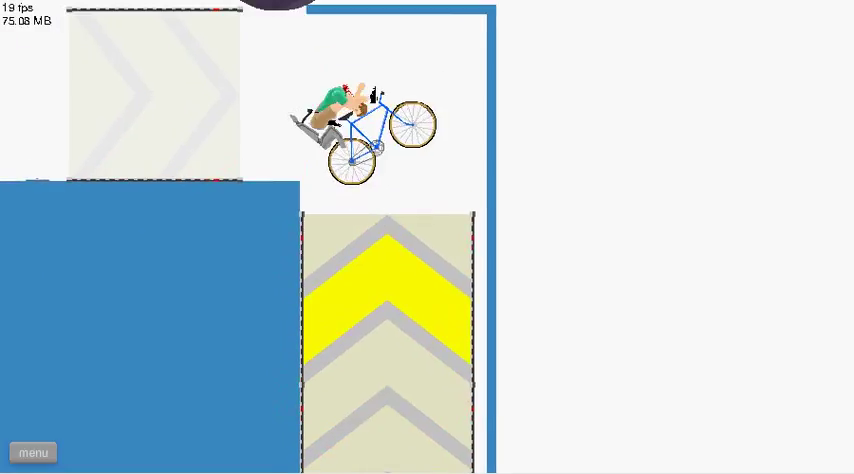
Rate Impossible lvl, TRY zero stars, confirm the vote, and exit to the levels list
{"action": "key", "text": "Escape"}
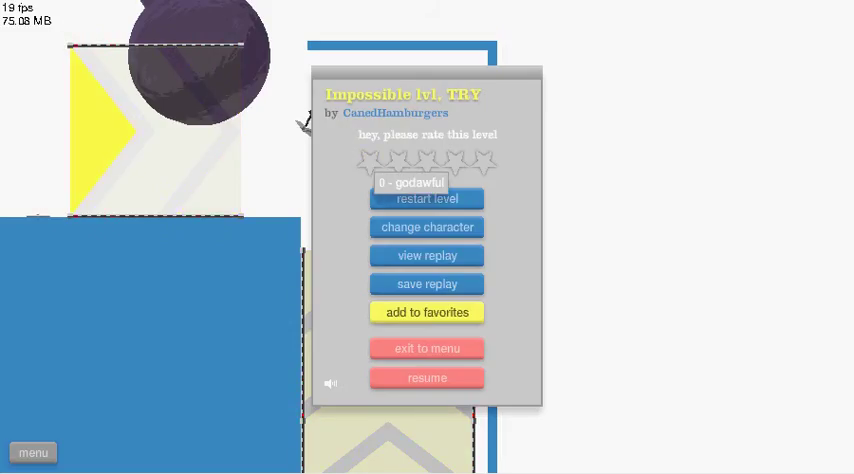
{"action": "left_click", "coordinate": [370, 160]}
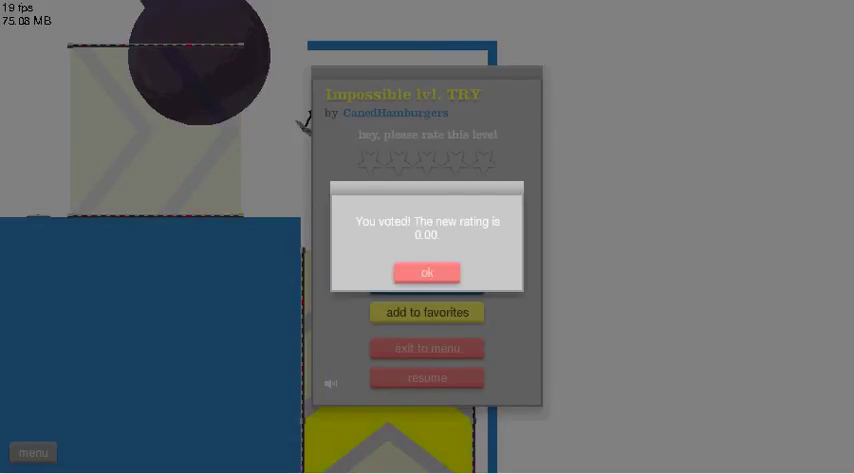
{"action": "left_click", "coordinate": [427, 273]}
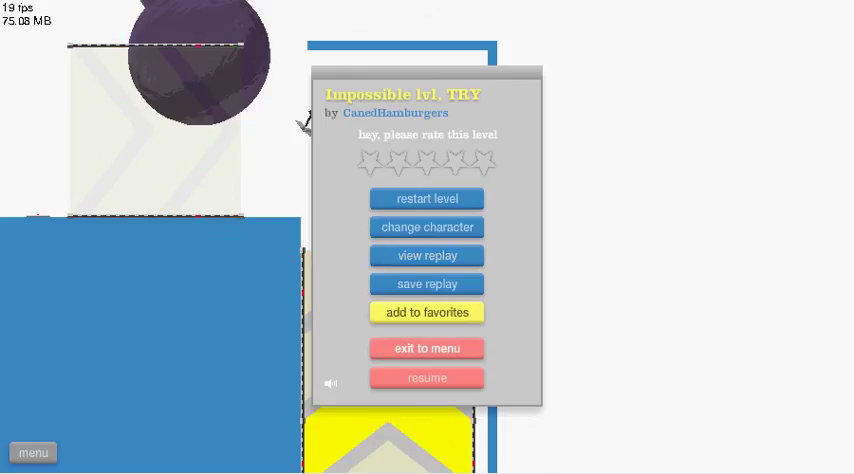
{"action": "left_click", "coordinate": [427, 348]}
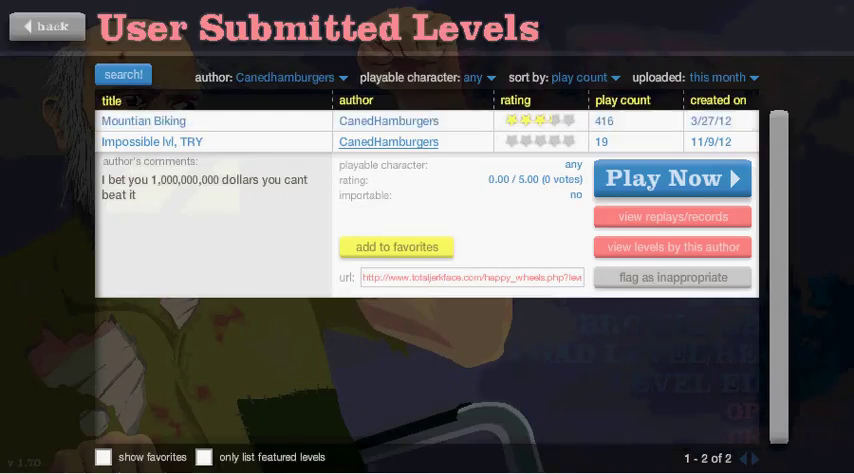
Play Mountian Biking until the cyclist crashes onto spikes, then pause
{"action": "left_click", "coordinate": [200, 121]}
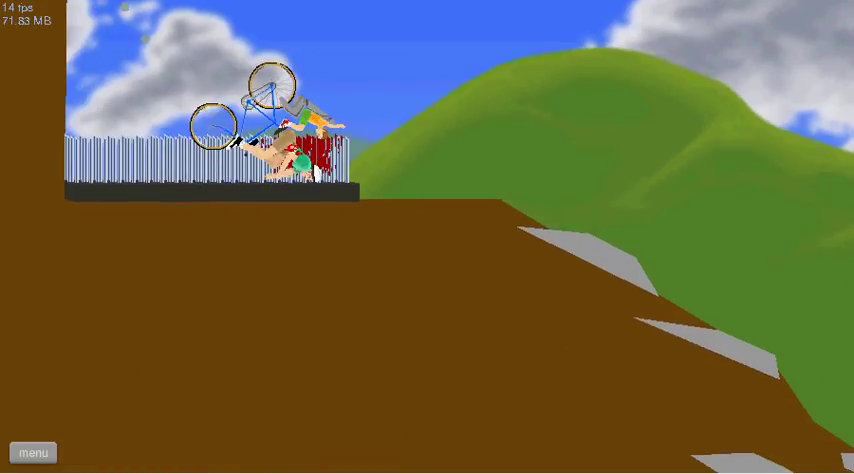
{"action": "key", "text": "Escape"}
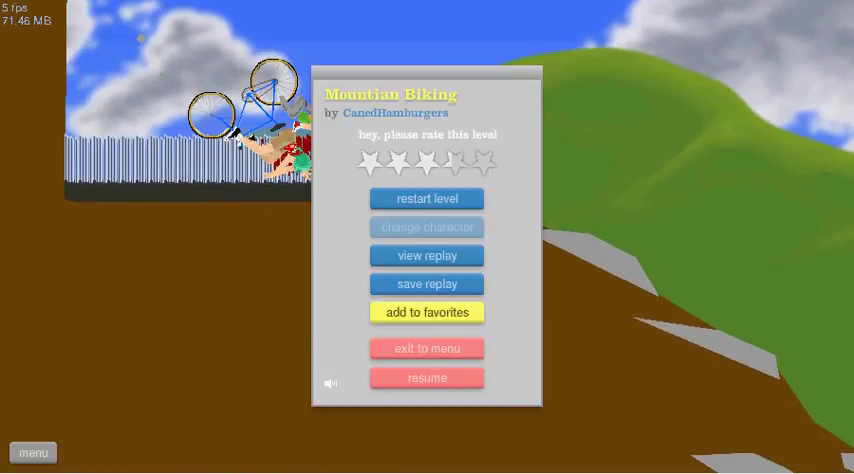
Restart Mountian Biking and ride down the mountain to the finish flag in 10.96 seconds
{"action": "left_click", "coordinate": [427, 198]}
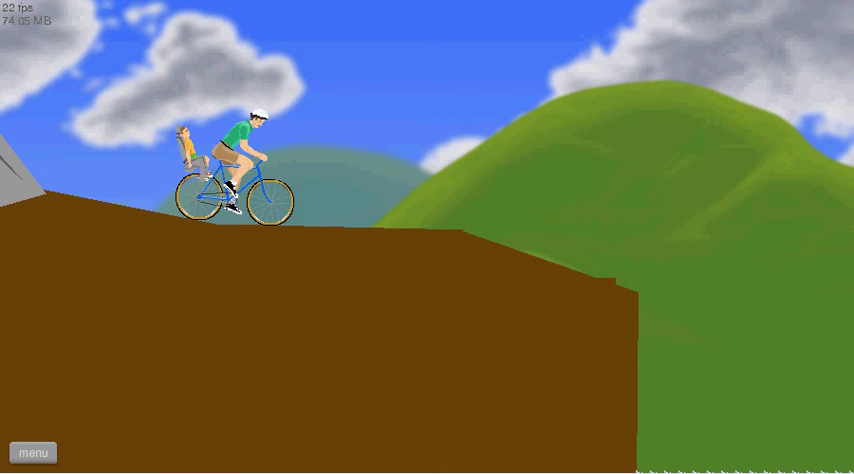
{"action": "key", "text": "Up"}
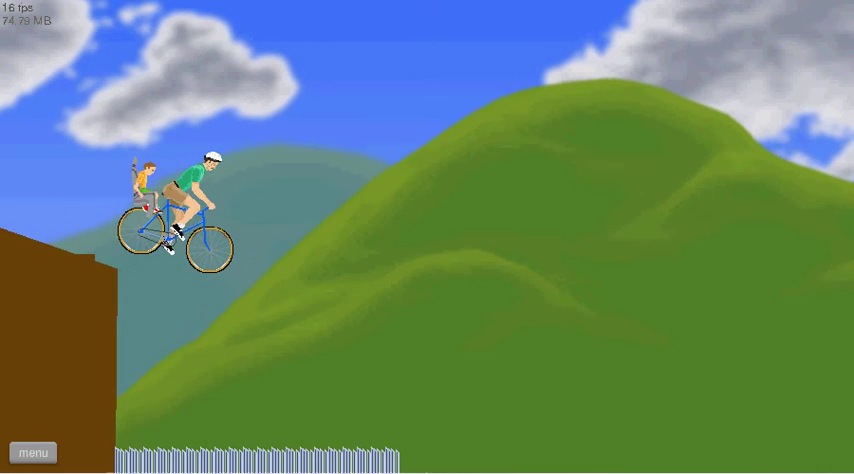
{"action": "key", "text": "Up"}
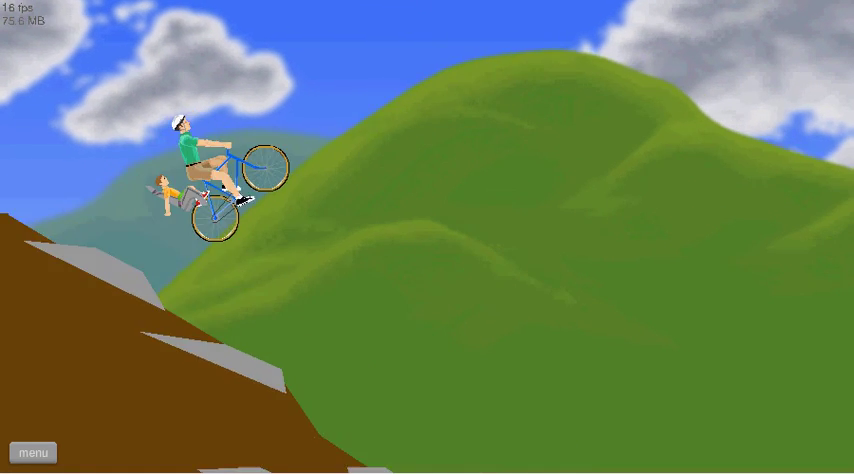
{"action": "key", "text": "Up"}
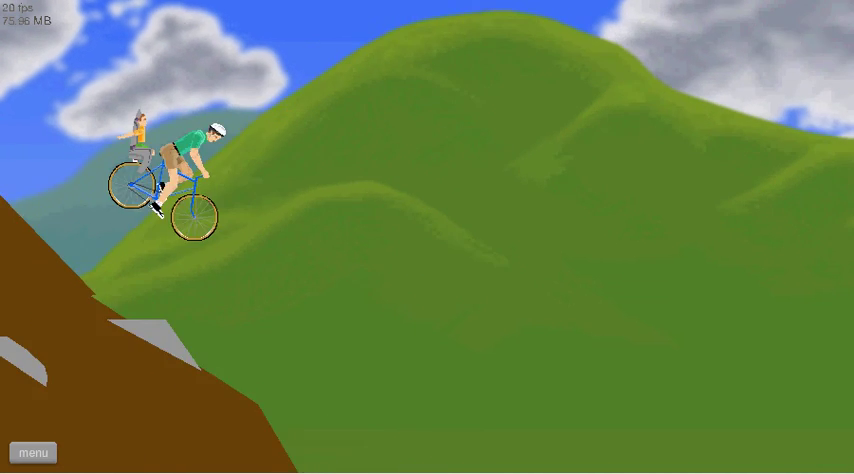
{"action": "key", "text": "Left"}
{"action": "key", "text": "Up"}
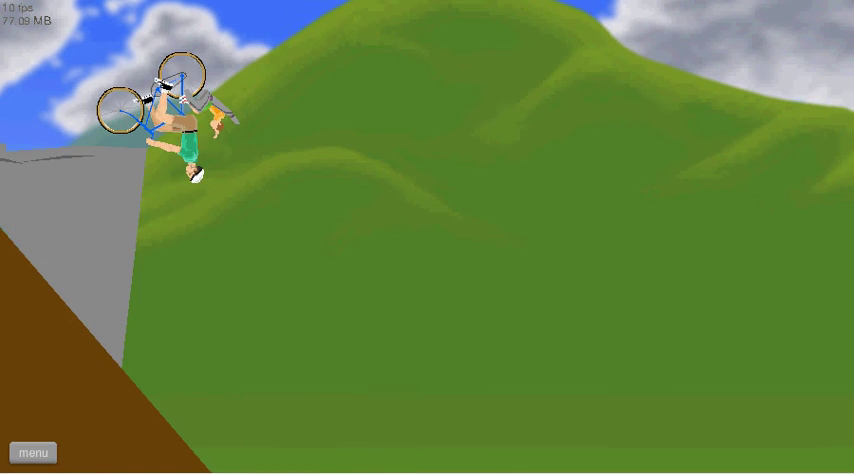
{"action": "key", "text": "Right"}
{"action": "key", "text": "Up"}
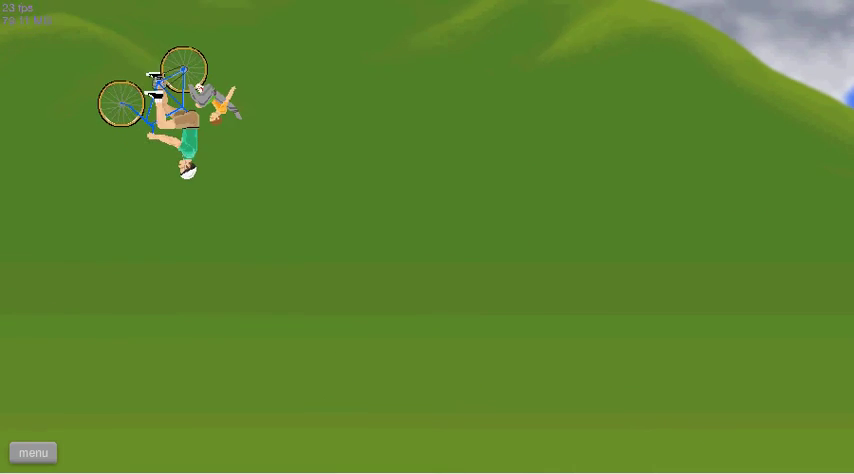
{"action": "key", "text": "Up"}
{"action": "key", "text": "Up"}
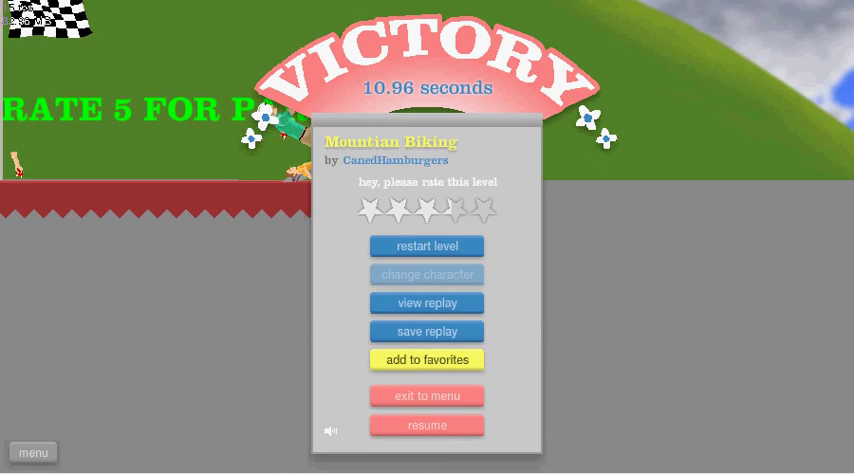
Give Mountian Biking five stars and drag the casting-vote notice aside
{"action": "left_click", "coordinate": [483, 209]}
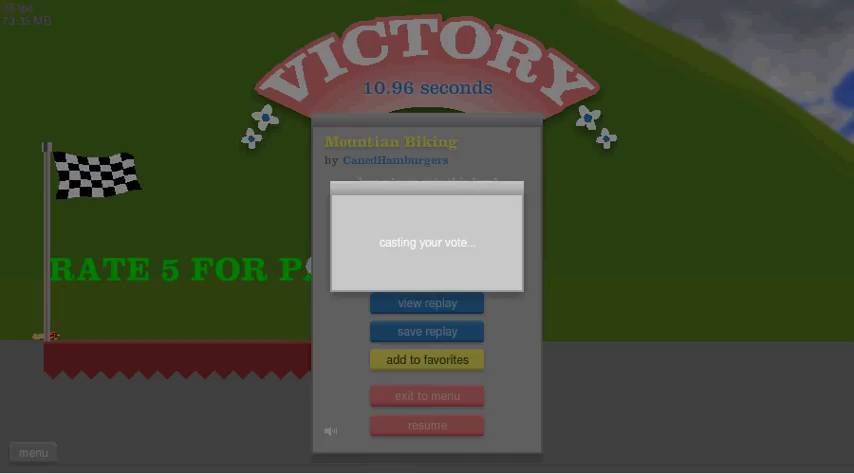
{"action": "left_click_drag", "start_coordinate": [427, 190], "coordinate": [467, 192]}
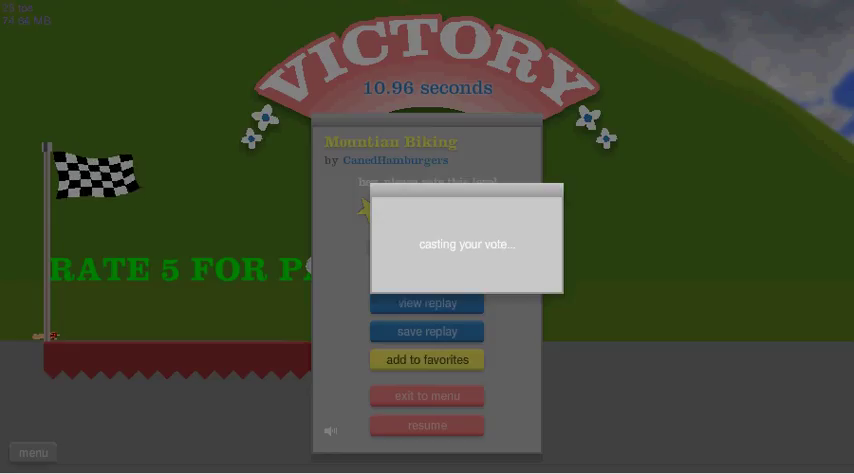
{"action": "mouse_move", "coordinate": [466, 195]}
{"action": "left_mouse_down"}
{"action": "mouse_move", "coordinate": [549, 215]}
{"action": "mouse_move", "coordinate": [549, 207]}
{"action": "left_mouse_up"}
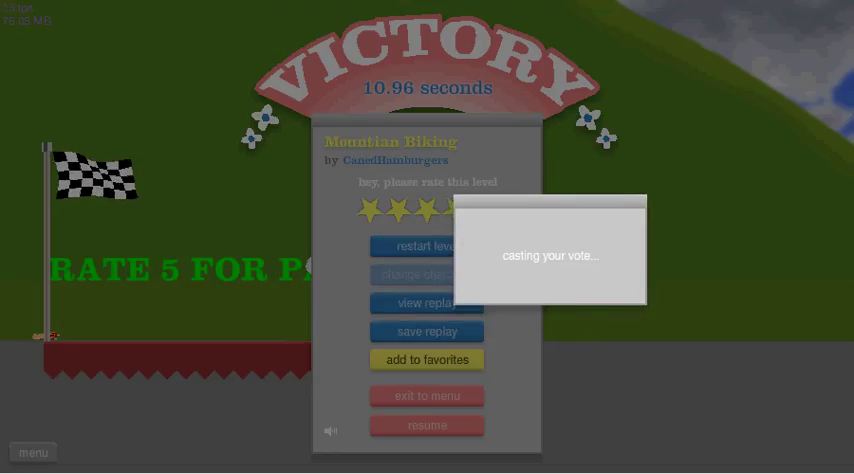